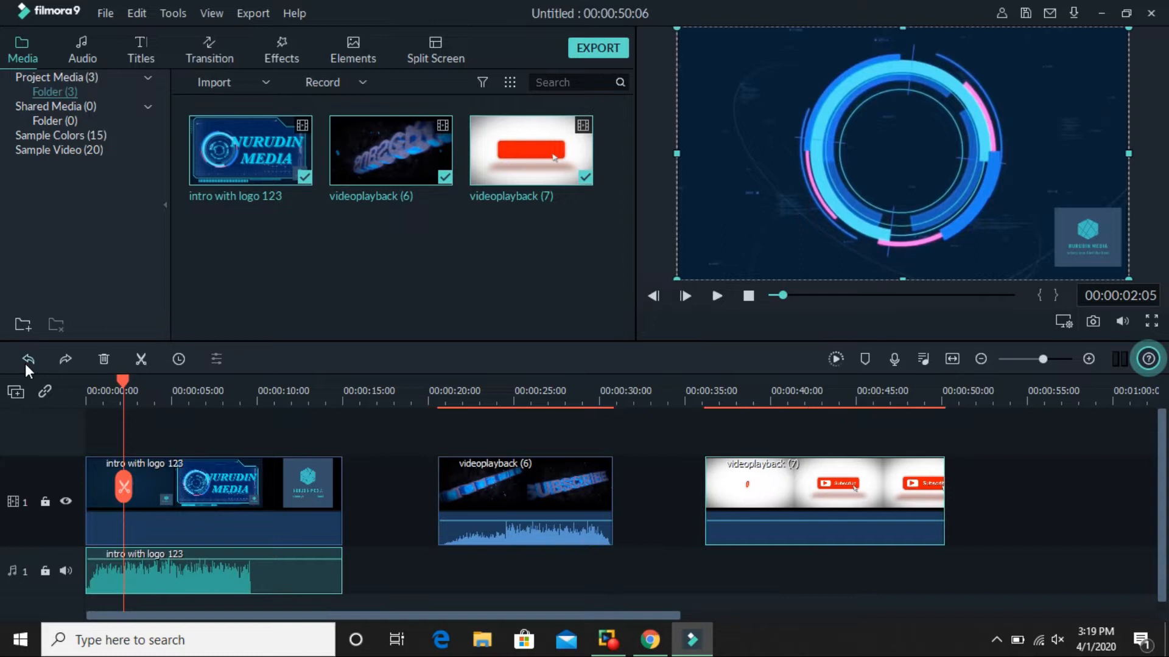
{"action": "left_click", "coordinate": [28, 359]}
{"action": "left_click", "coordinate": [28, 359]}
{"action": "left_click", "coordinate": [28, 359]}
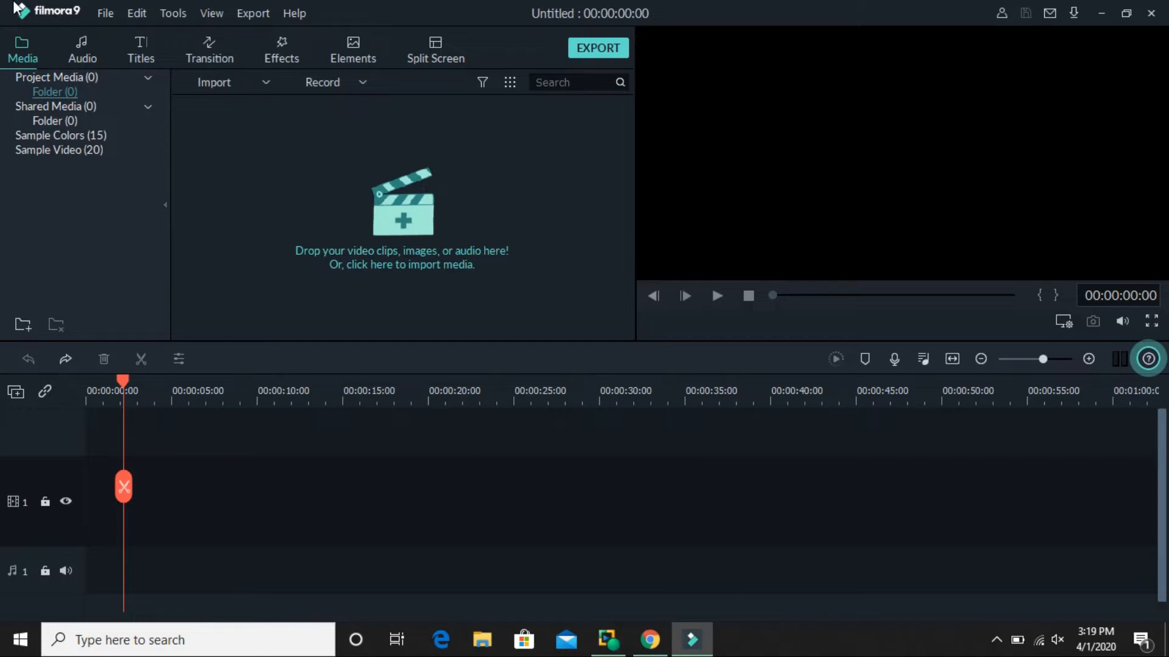
Switch to Chrome and search the Get Into PC website for filmora, looking through the results.
{"action": "left_click", "coordinate": [1098, 14]}
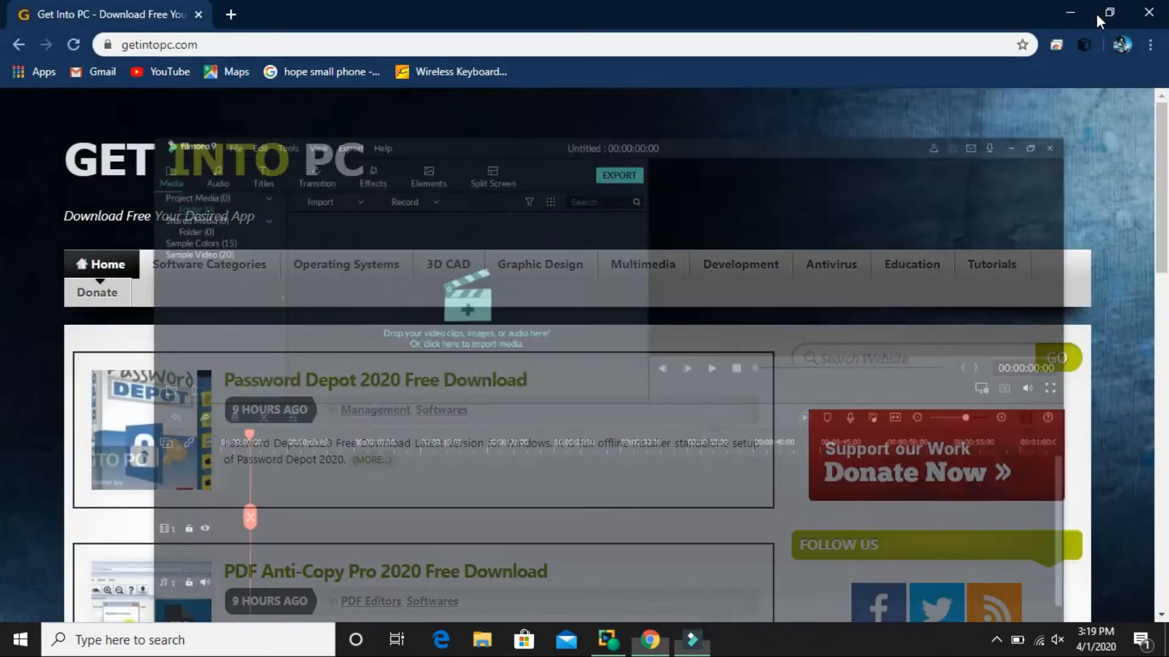
{"action": "left_click", "coordinate": [1082, 21]}
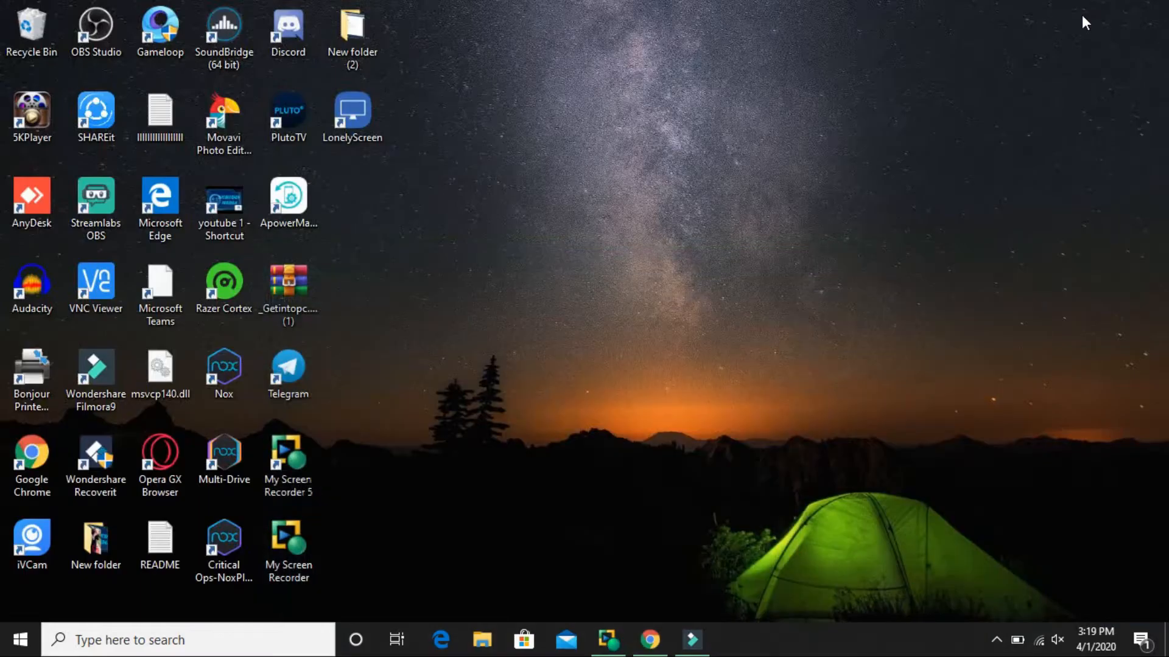
{"action": "mouse_move", "coordinate": [650, 639]}
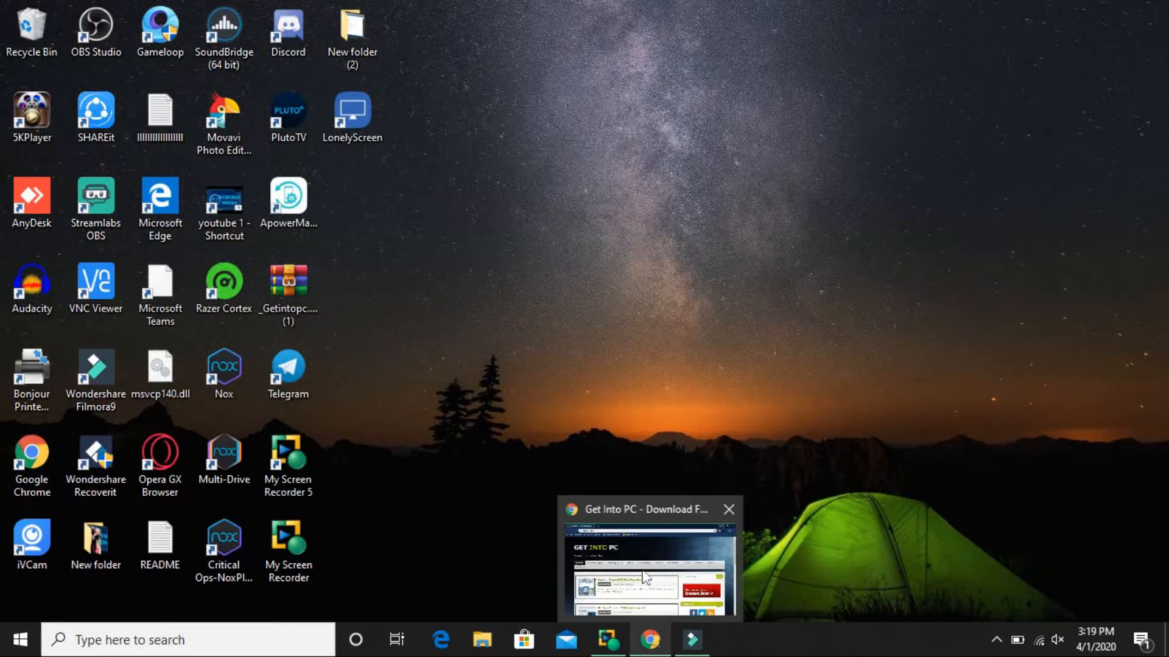
{"action": "left_click", "coordinate": [645, 572]}
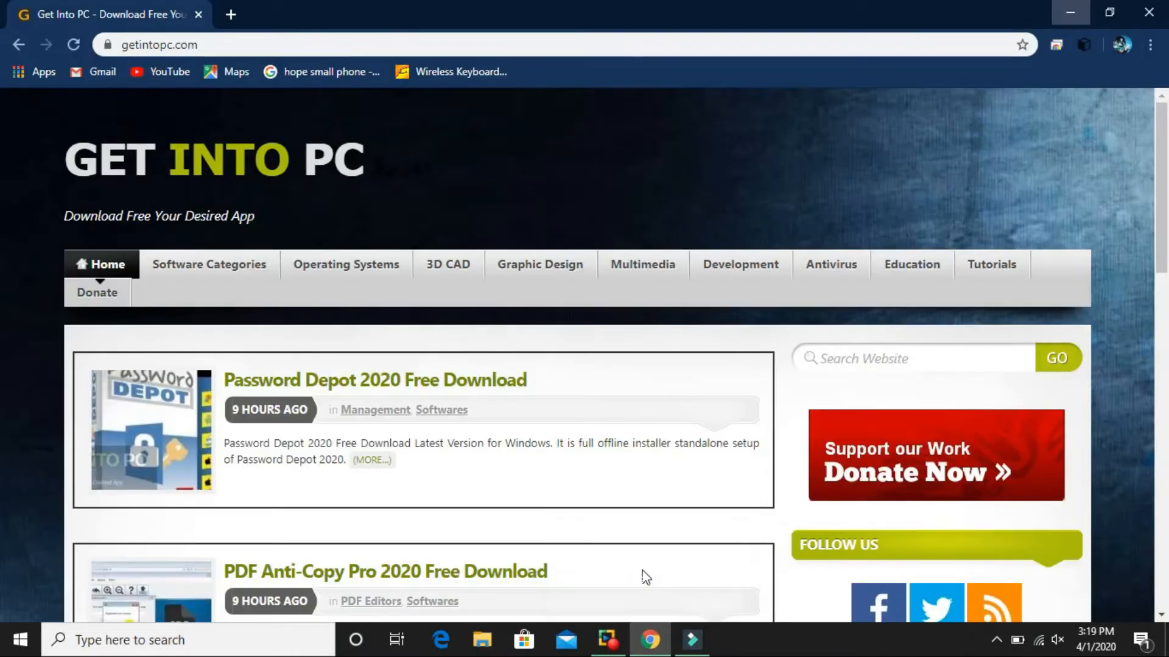
{"action": "left_click", "coordinate": [843, 360]}
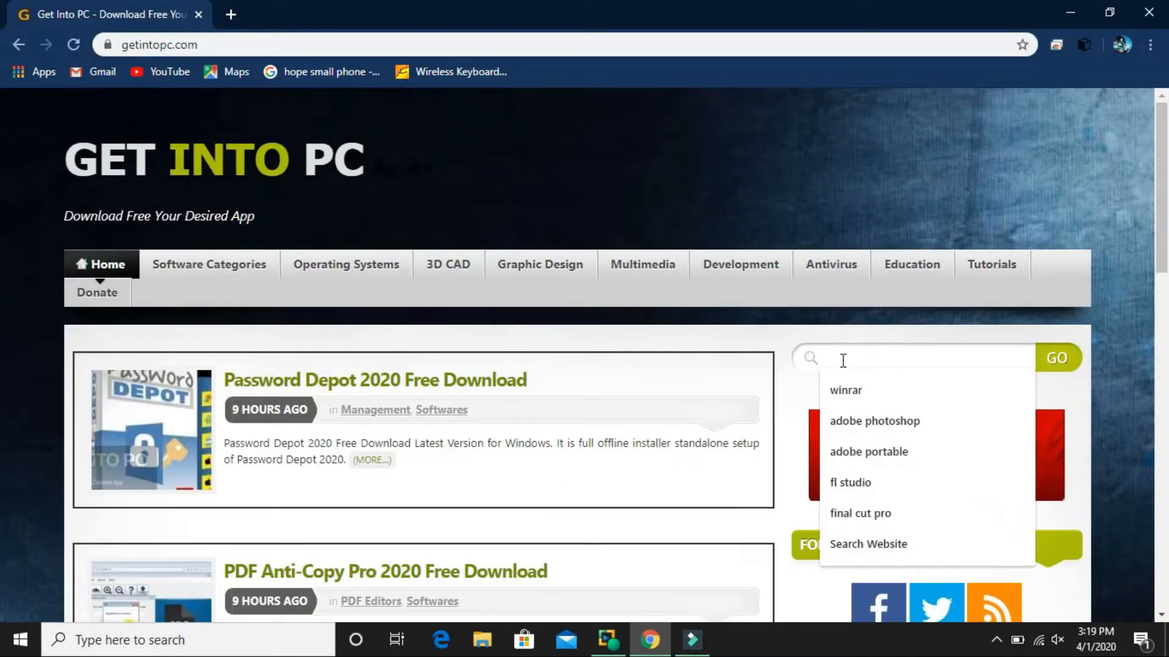
{"action": "type", "text": "filmora"}
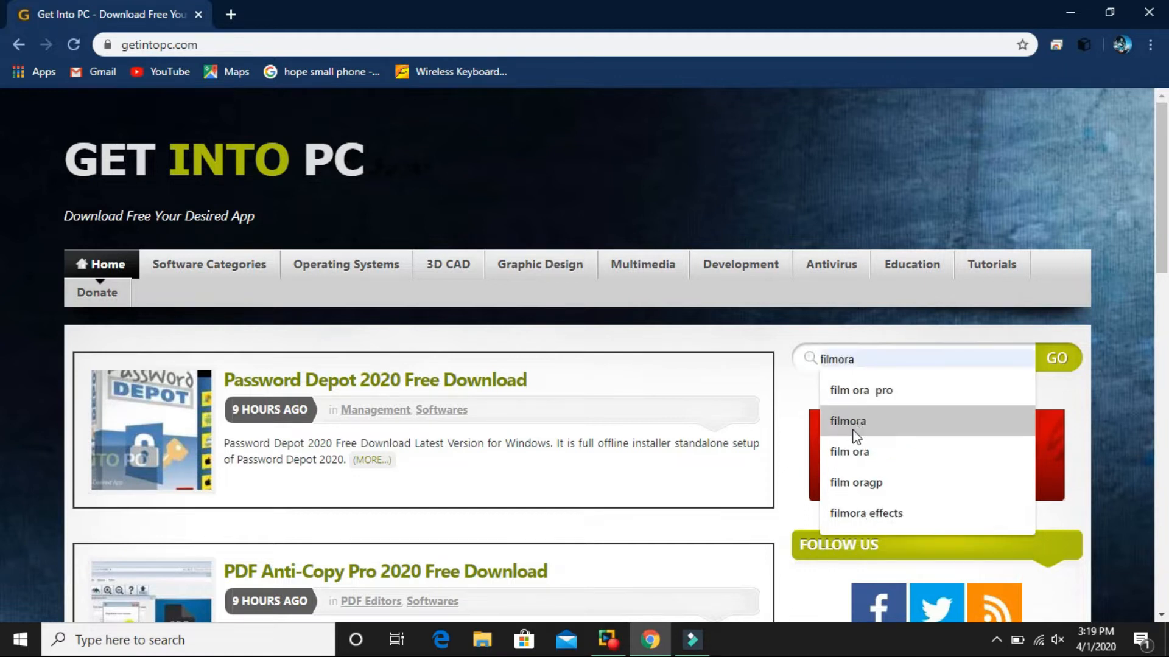
{"action": "left_click", "coordinate": [852, 429]}
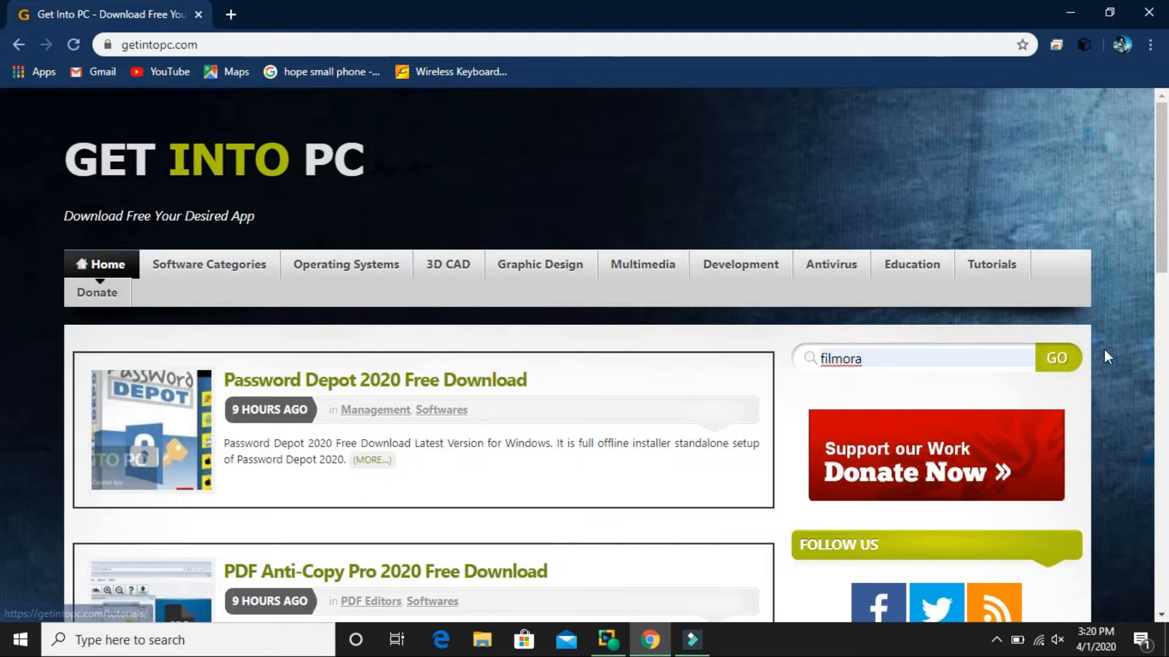
{"action": "left_click", "coordinate": [1051, 374]}
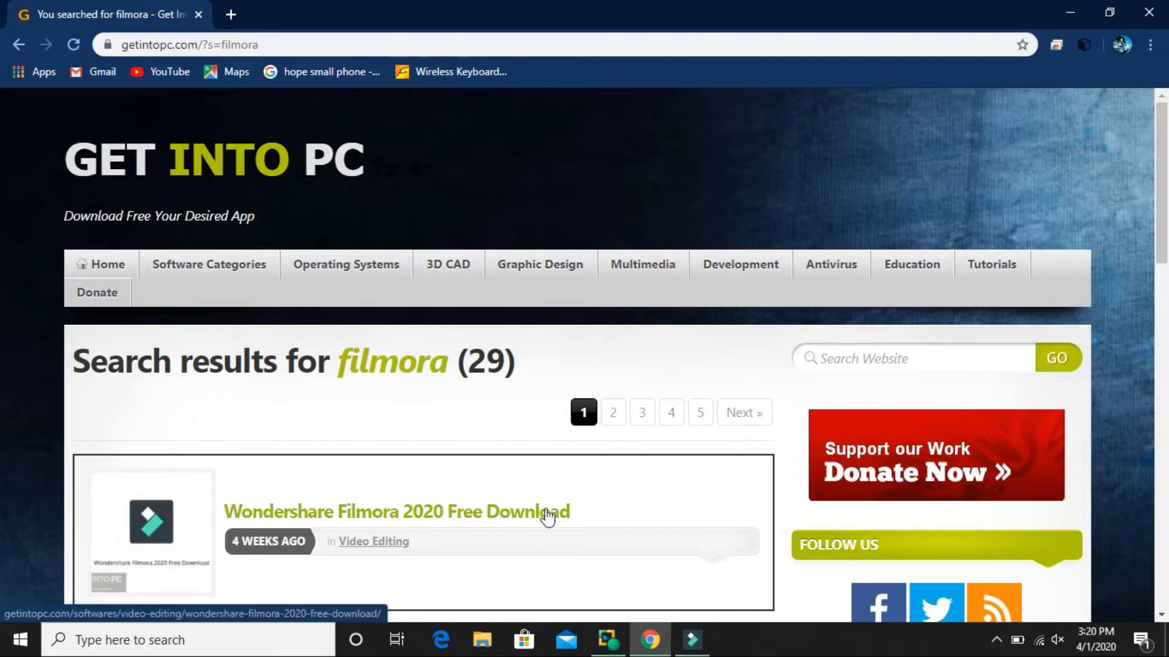
{"action": "left_click", "coordinate": [1161, 615]}
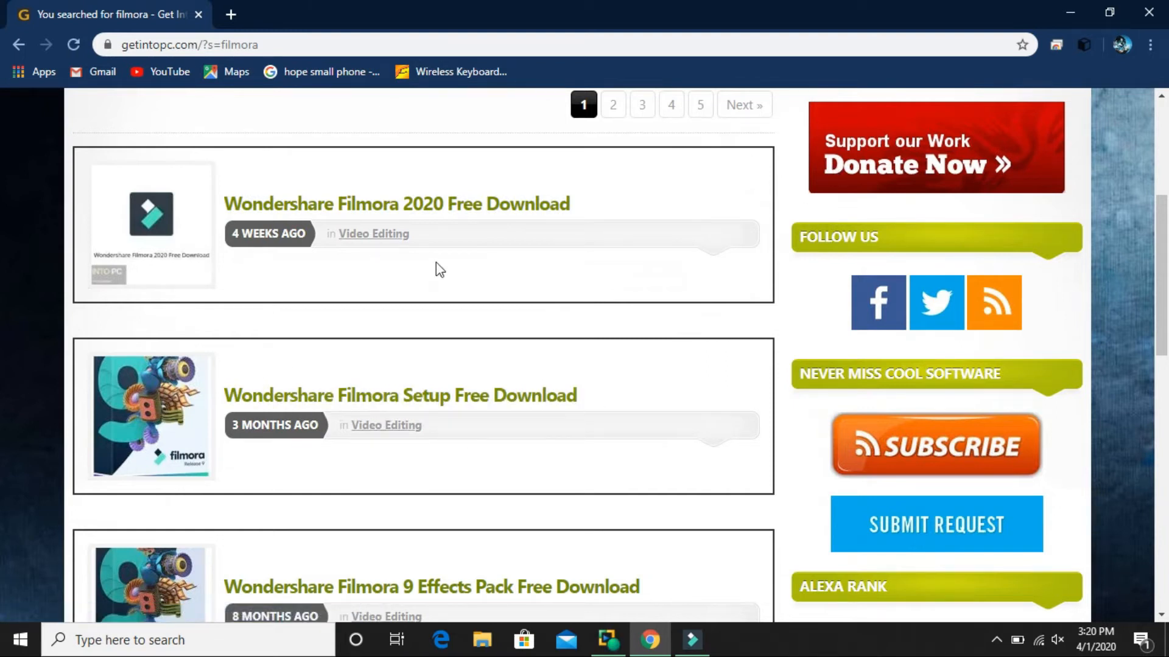
Switch back to Filmora9 and import the videos intro with logo 123, videoplayback (6) and videoplayback (7) from Documents.
{"action": "left_click", "coordinate": [1062, 10]}
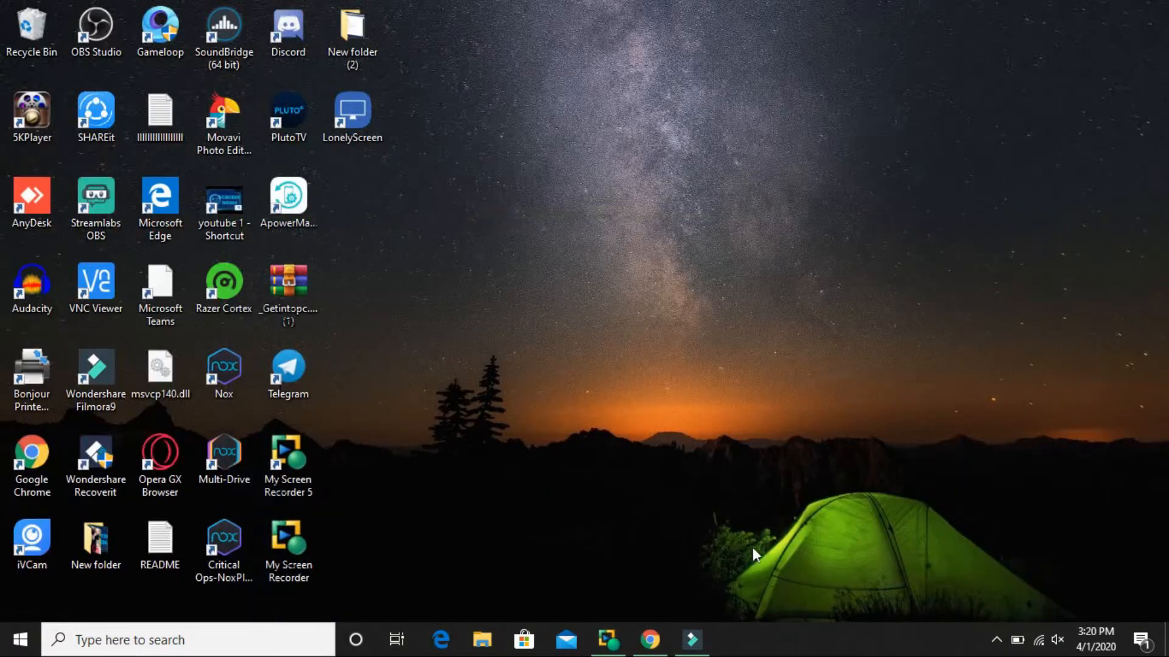
{"action": "mouse_move", "coordinate": [691, 639]}
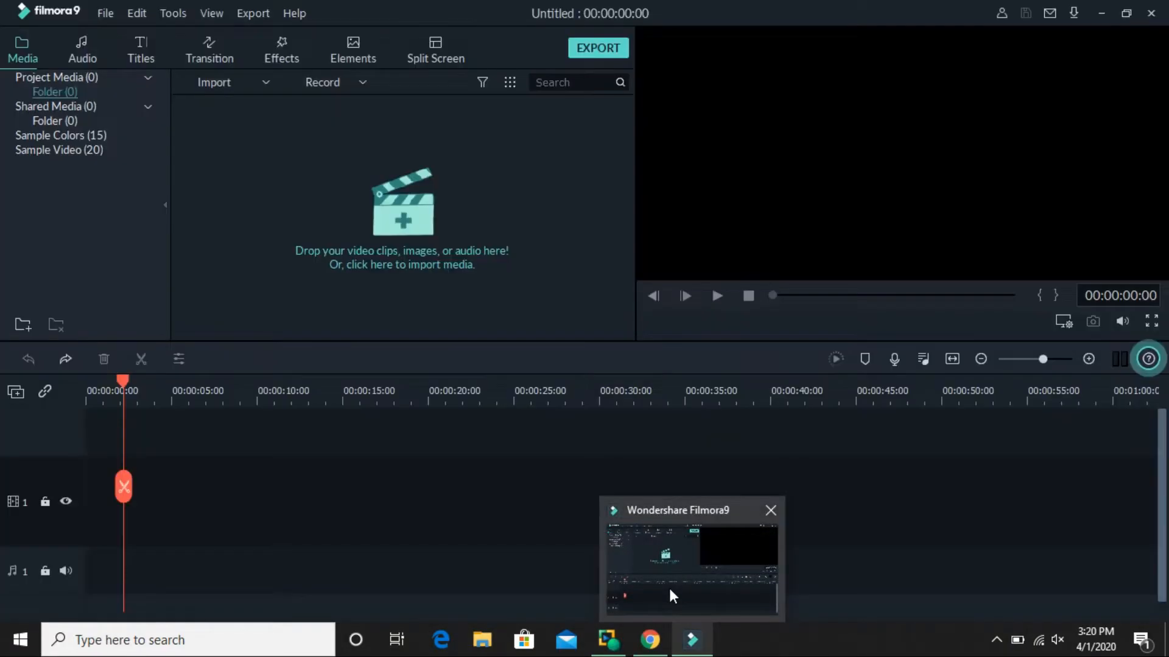
{"action": "left_click", "coordinate": [672, 594]}
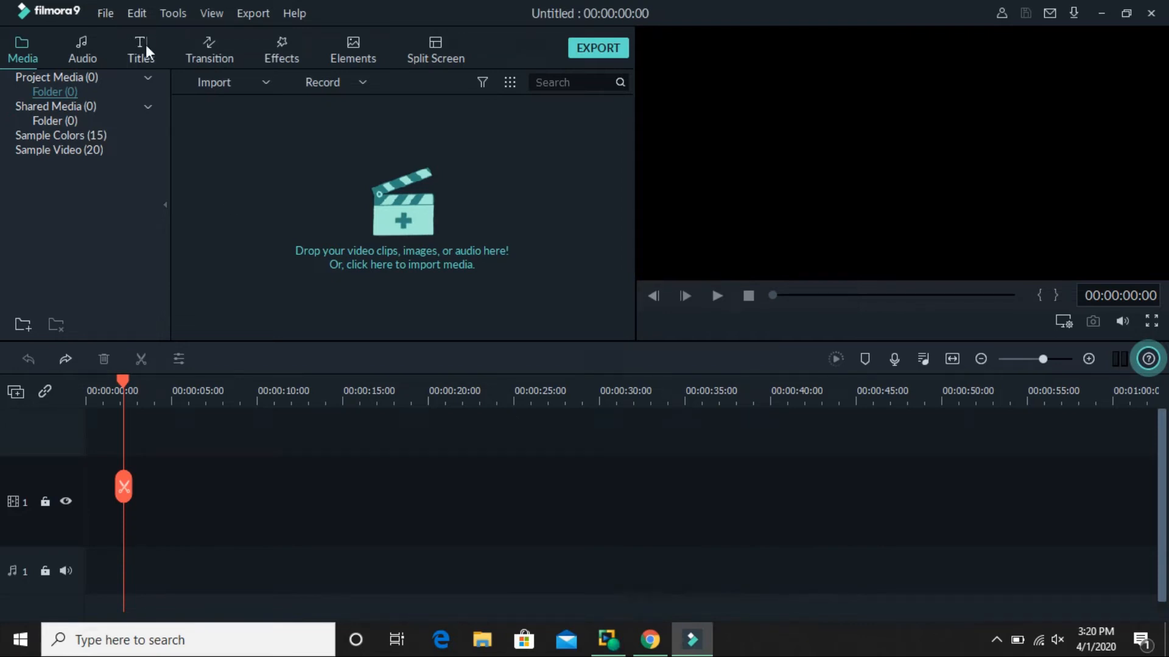
{"action": "left_click", "coordinate": [102, 16]}
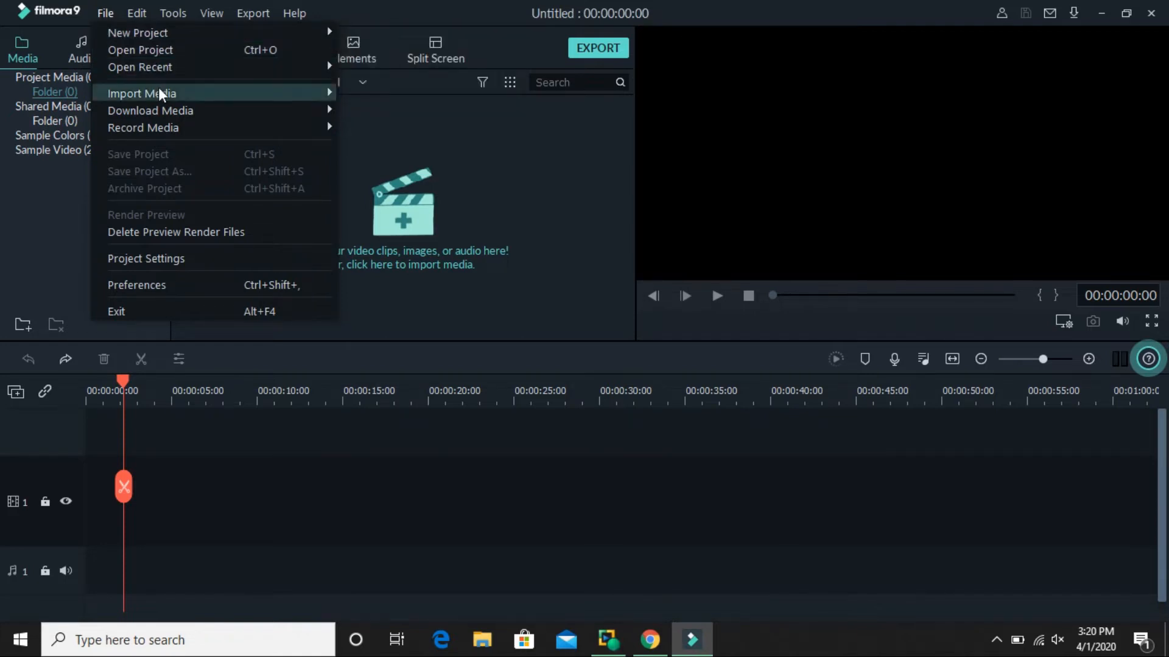
{"action": "mouse_move", "coordinate": [161, 94]}
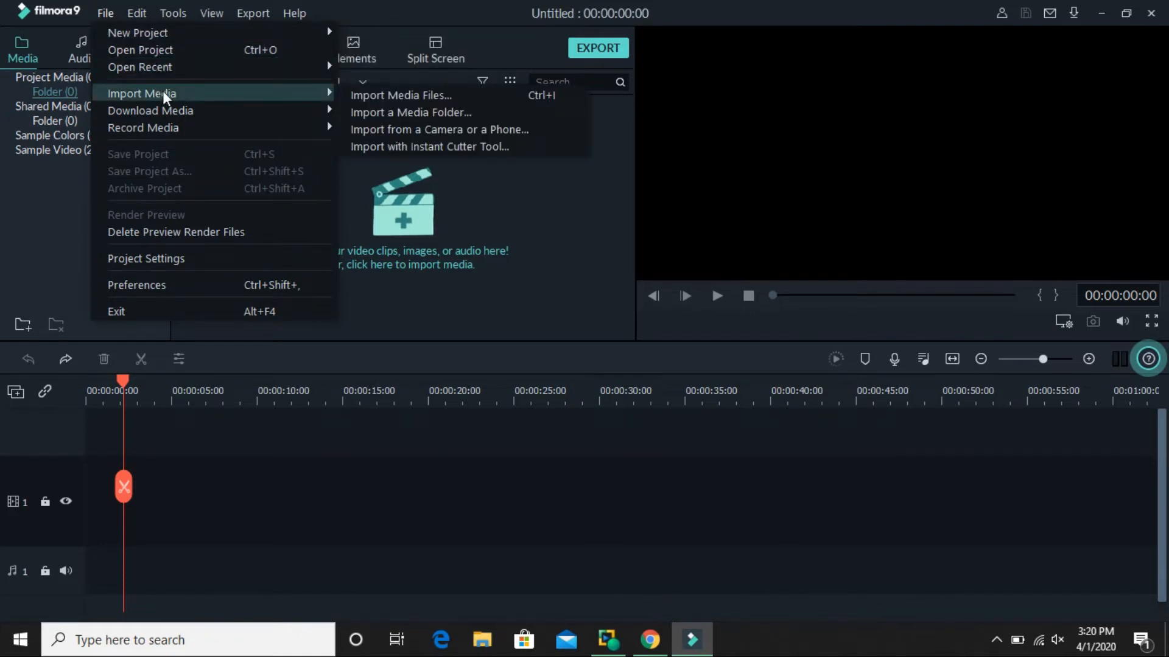
{"action": "left_click", "coordinate": [380, 95]}
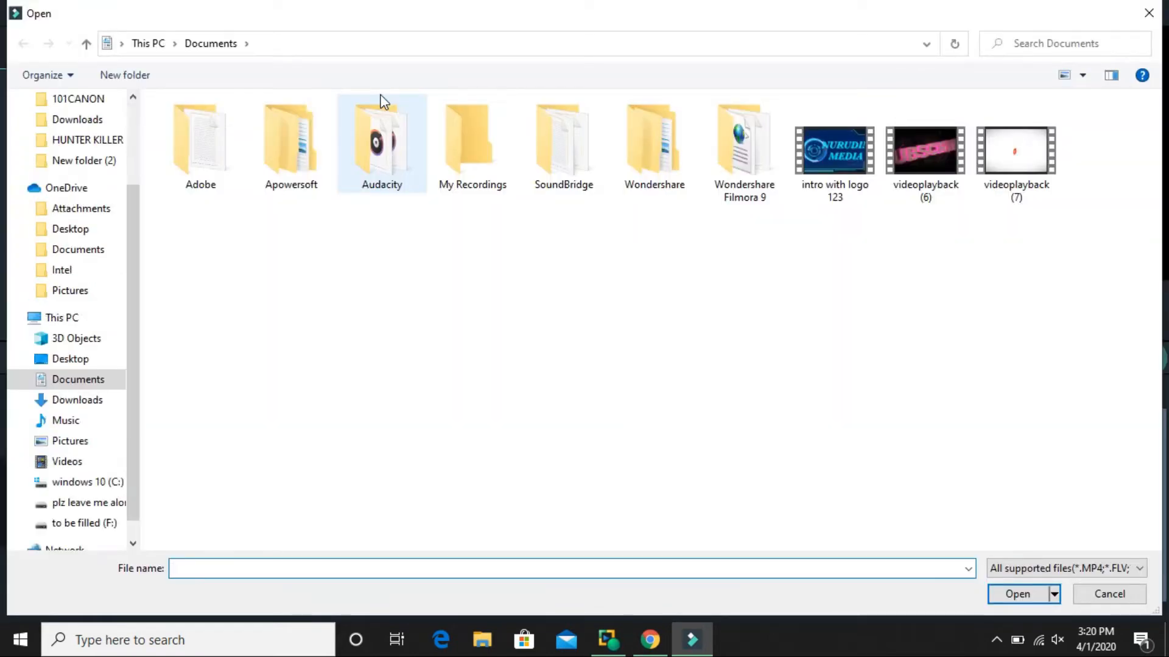
{"action": "left_click_drag", "start_coordinate": [1106, 197], "coordinate": [806, 178]}
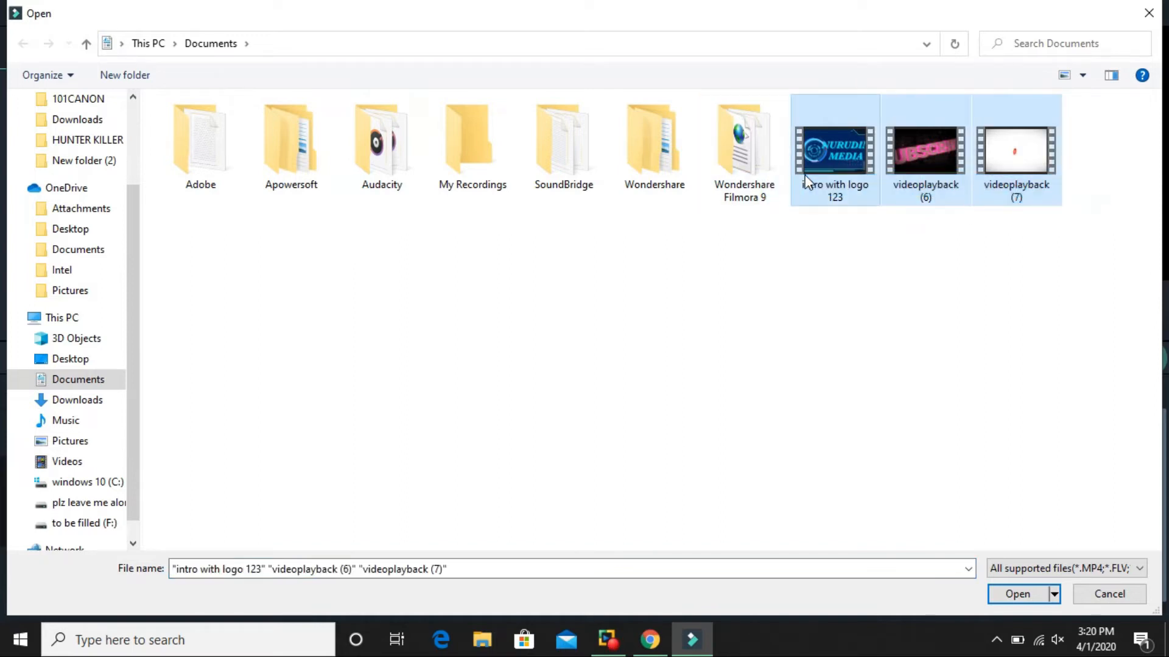
{"action": "left_click", "coordinate": [1027, 599]}
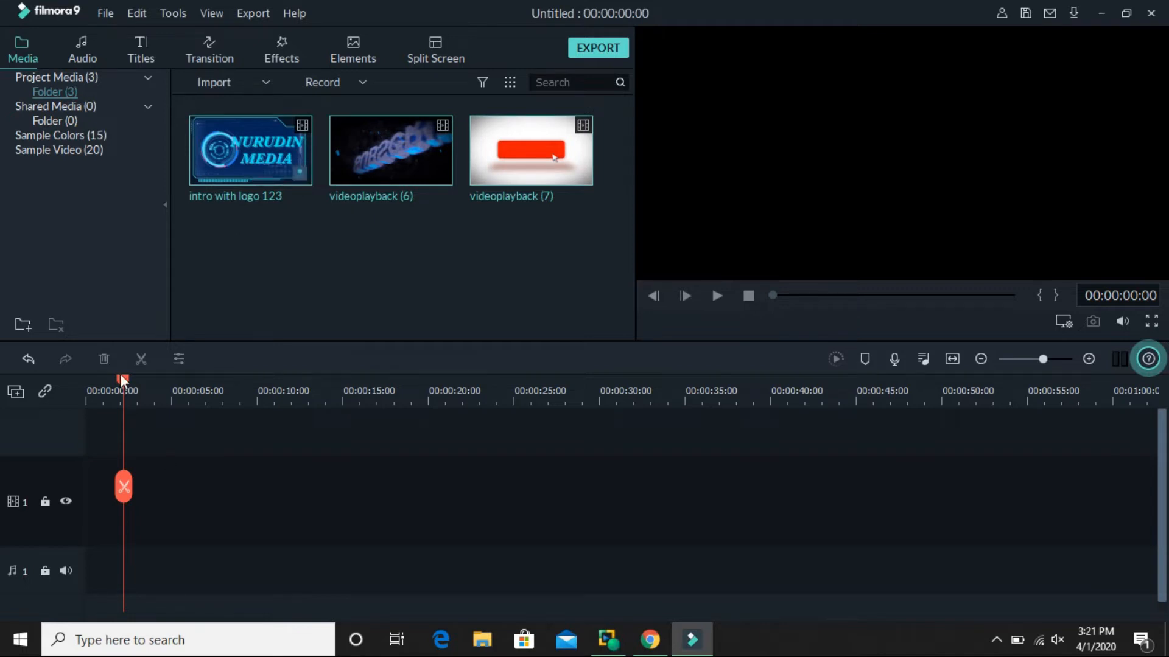
Place the intro with logo 123 clip at the start of the first video track.
{"action": "left_click_drag", "start_coordinate": [120, 380], "coordinate": [59, 374]}
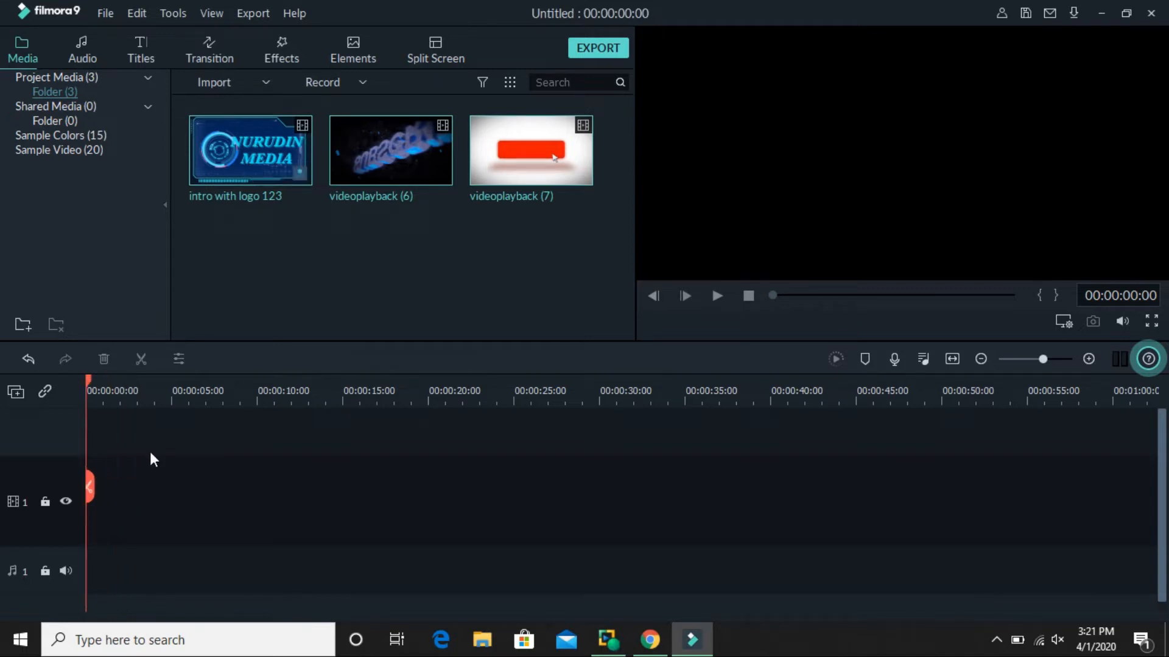
{"action": "left_click", "coordinate": [248, 151]}
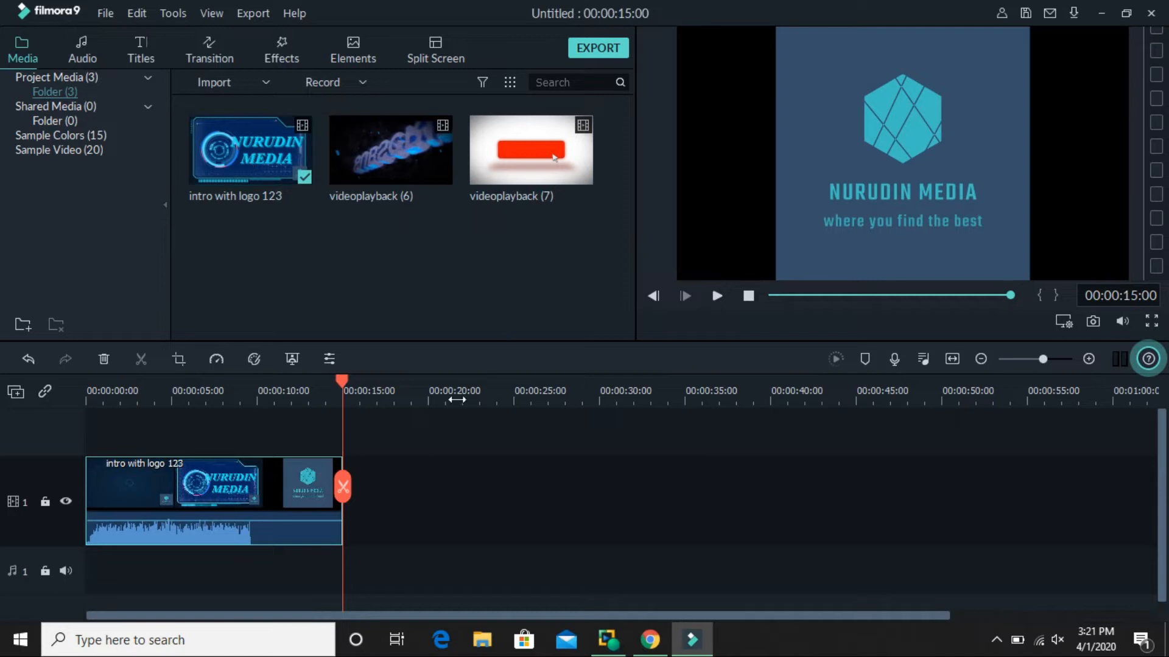
Unmute the computer's sound and briefly preview the intro clip from the start of the timeline.
{"action": "left_click_drag", "start_coordinate": [344, 381], "coordinate": [74, 332]}
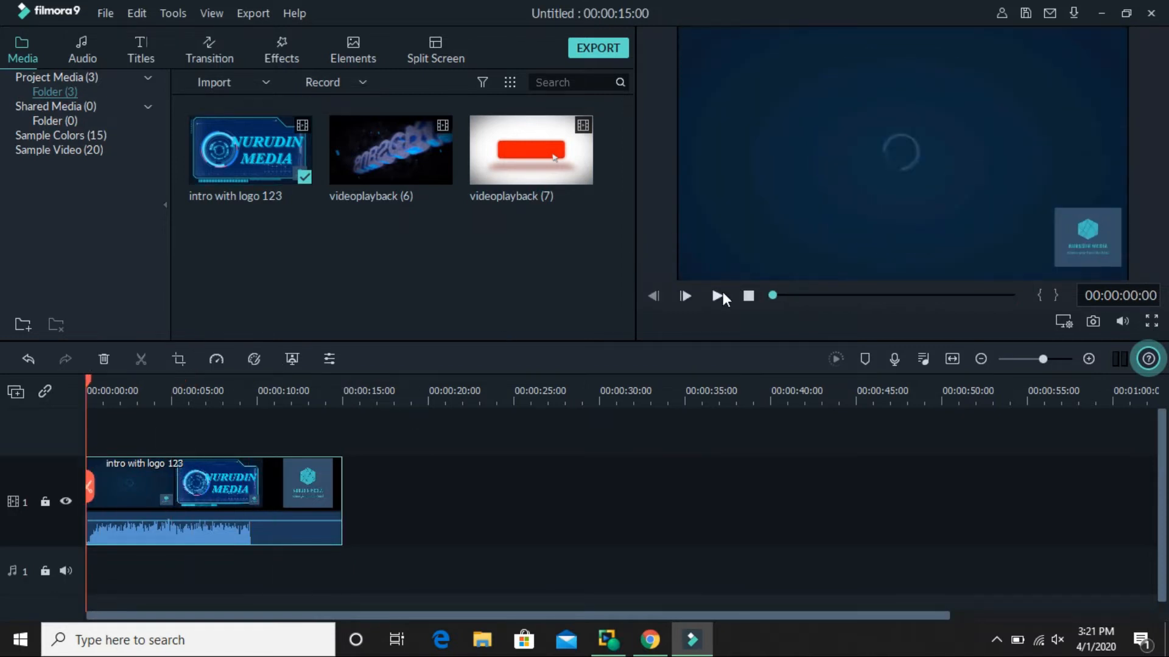
{"action": "key", "text": "XF86AudioMute"}
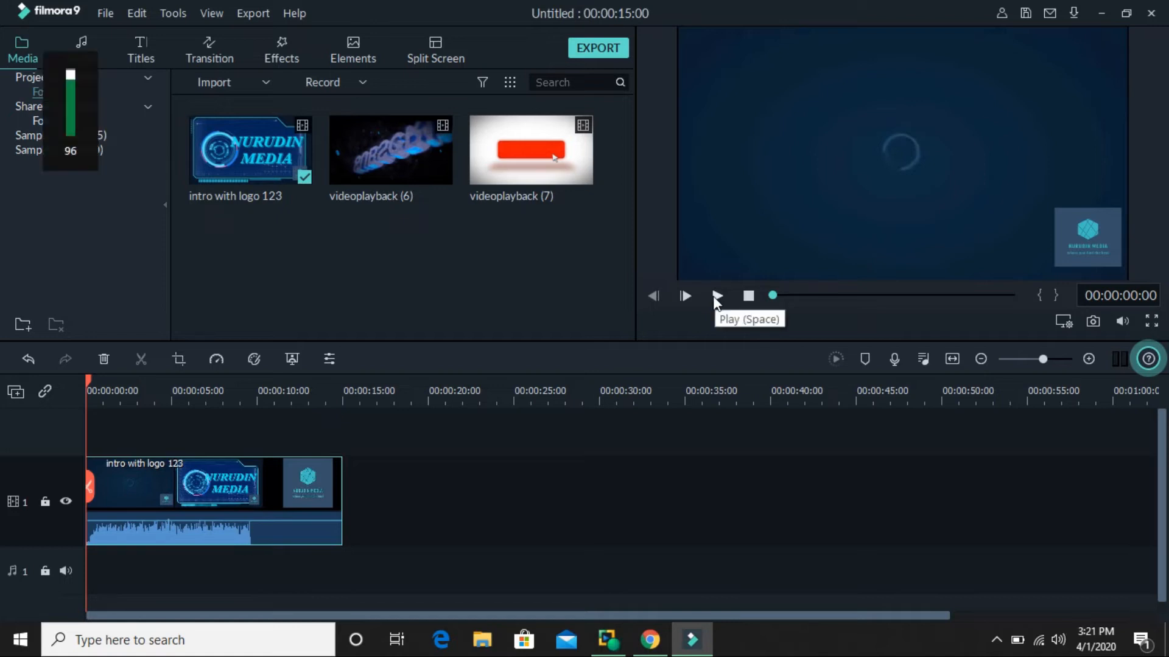
{"action": "left_click", "coordinate": [715, 296]}
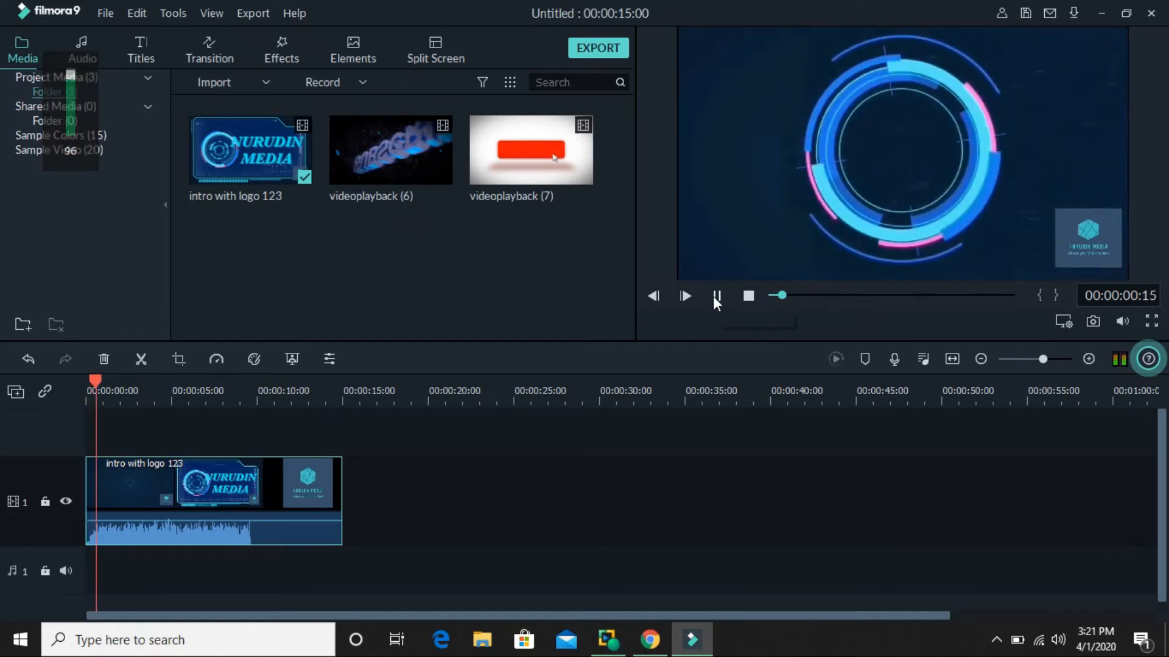
{"action": "left_click", "coordinate": [714, 296]}
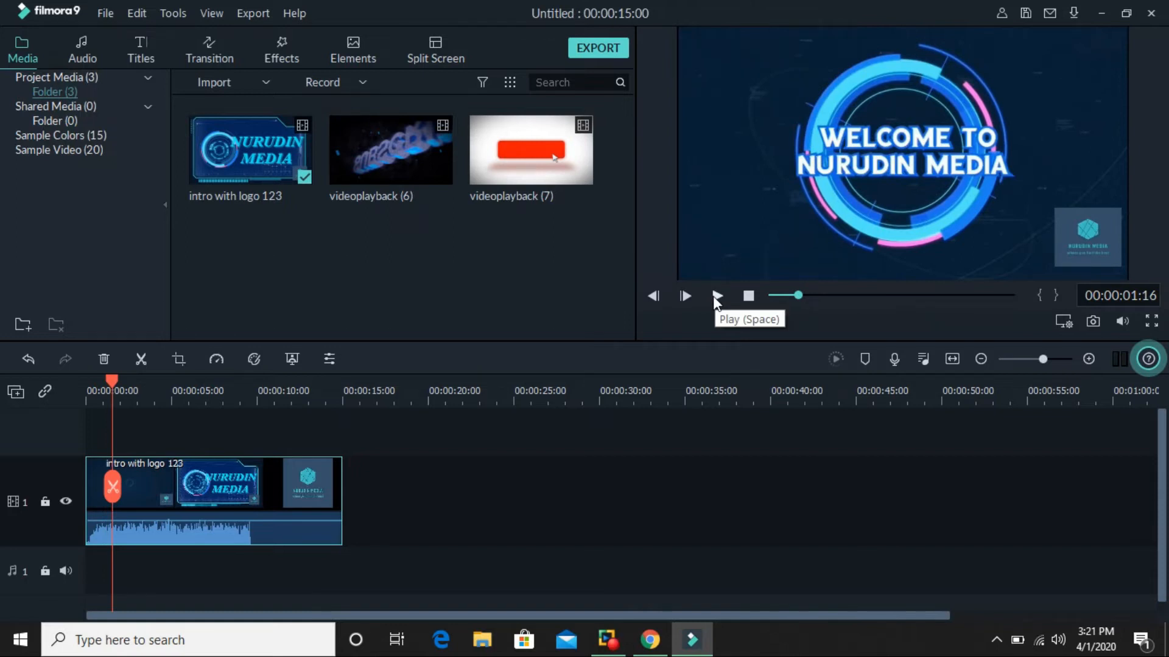
Detach the audio from the intro with logo 123 clip and move its video part to start at about 16.5 seconds.
{"action": "right_click", "coordinate": [189, 513]}
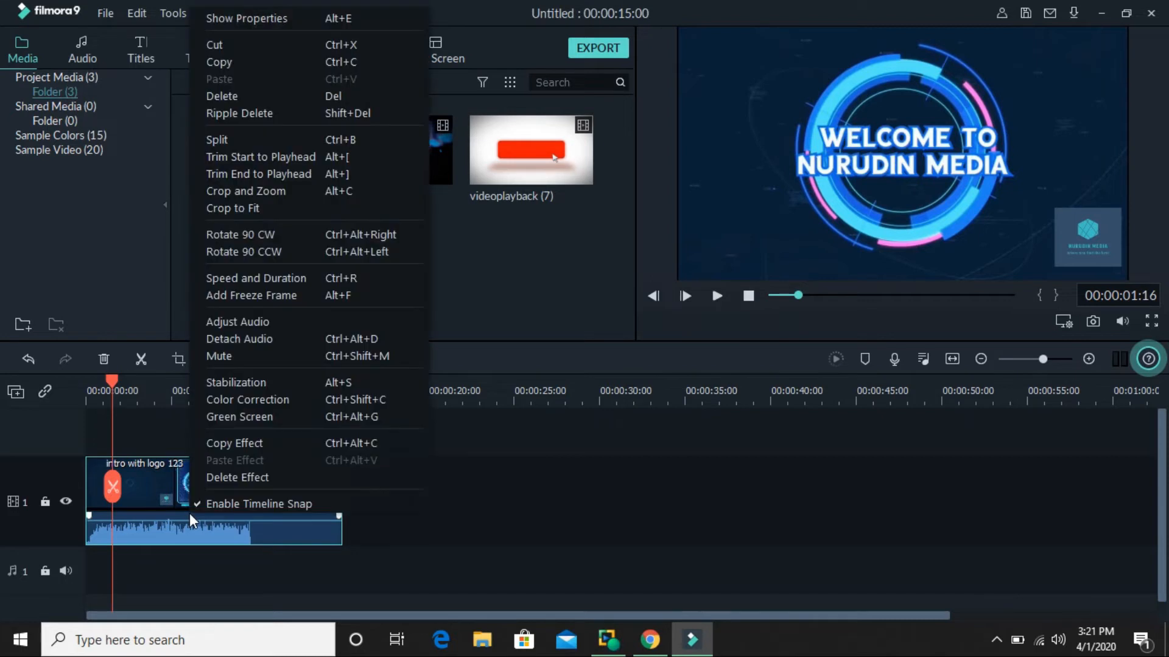
{"action": "left_click", "coordinate": [240, 338]}
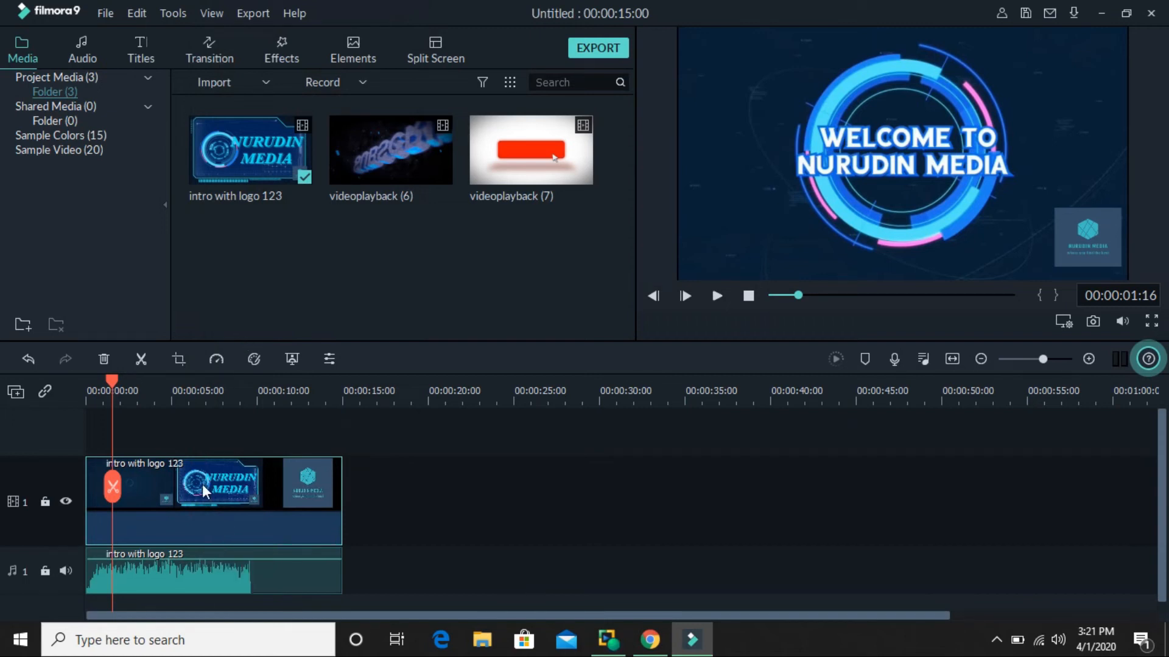
{"action": "left_click_drag", "start_coordinate": [183, 555], "coordinate": [276, 551]}
{"action": "left_click_drag", "start_coordinate": [217, 481], "coordinate": [502, 476]}
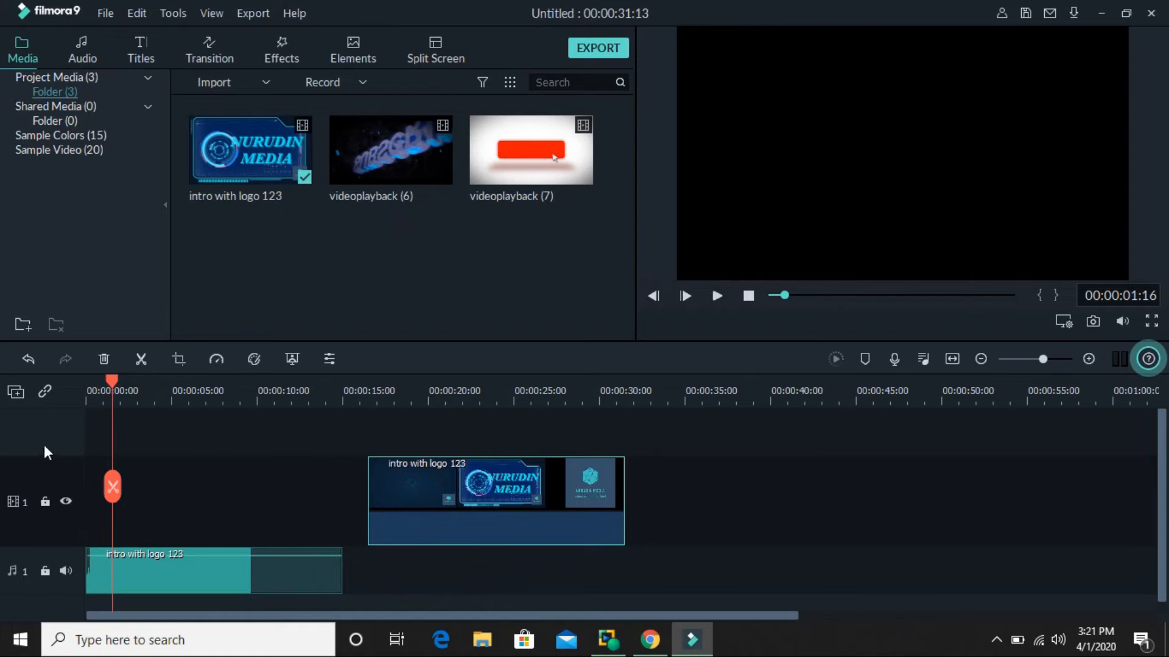
Preview the moved intro video without its audio, starting from about 16 seconds.
{"action": "left_click_drag", "start_coordinate": [114, 385], "coordinate": [362, 417]}
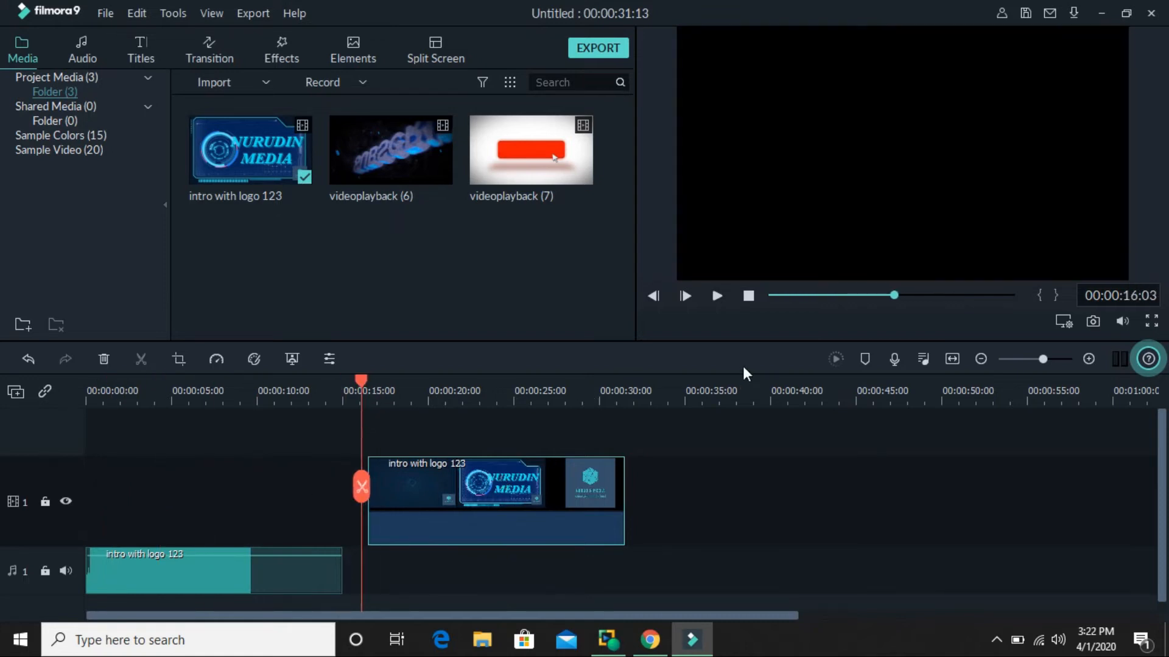
{"action": "left_click", "coordinate": [716, 297]}
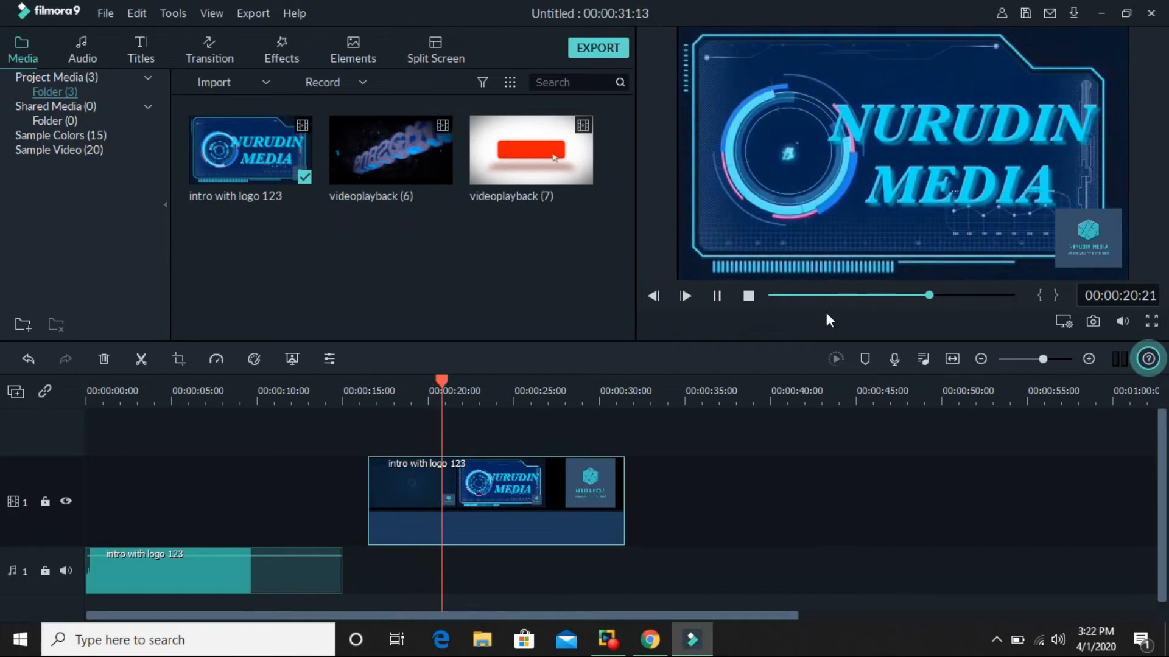
{"action": "left_click", "coordinate": [718, 296]}
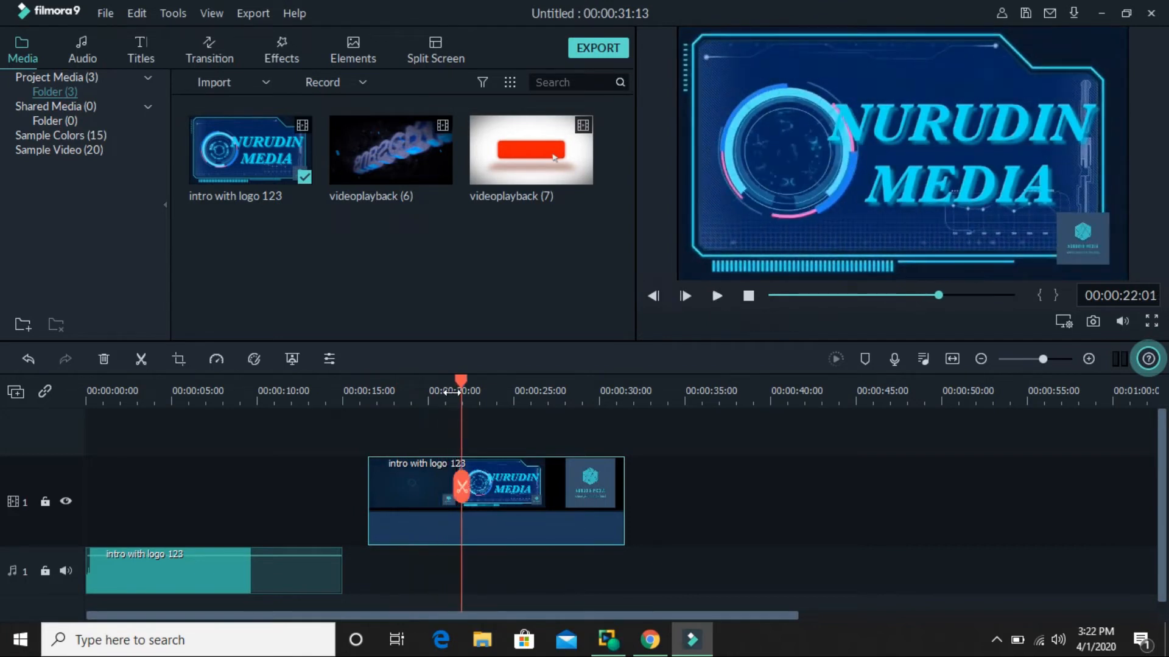
Preview the detached intro audio on its own from the start of the timeline.
{"action": "left_click_drag", "start_coordinate": [465, 378], "coordinate": [20, 328]}
{"action": "key", "text": "XF86AudioMute"}
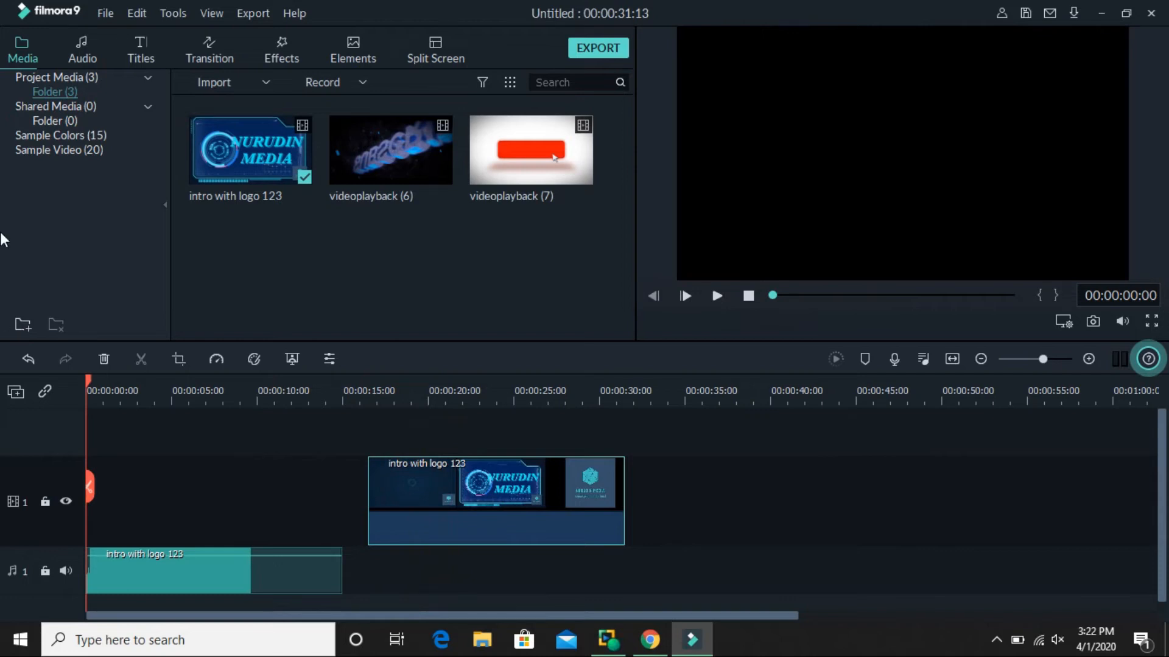
{"action": "key", "text": "XF86AudioMute"}
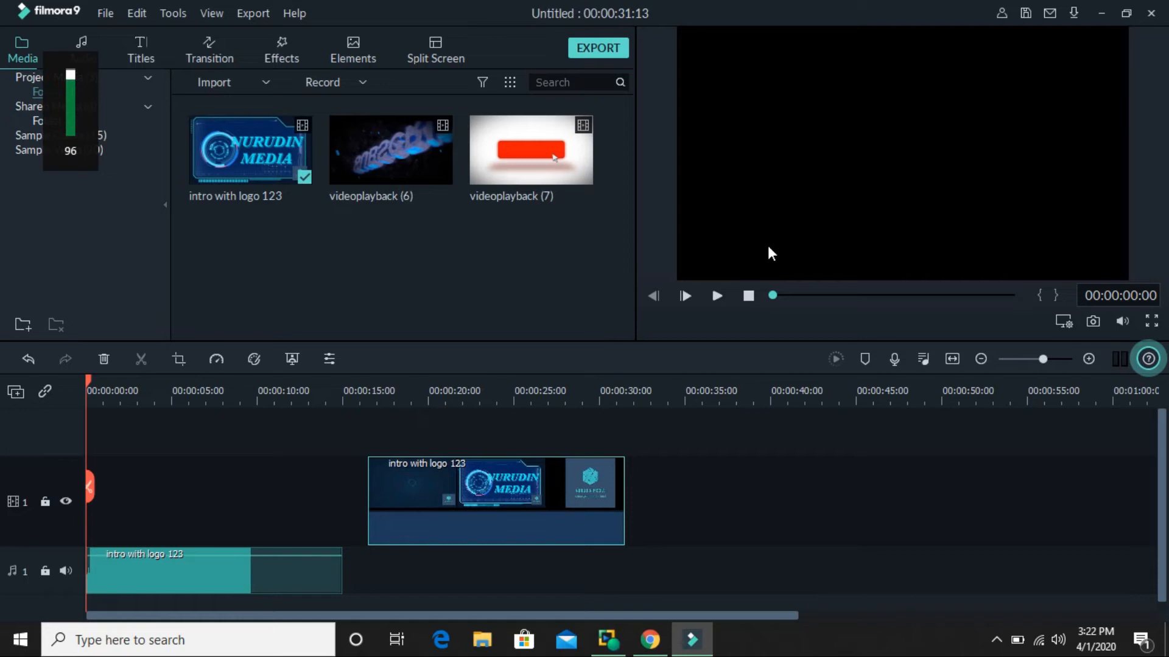
{"action": "left_click", "coordinate": [715, 297]}
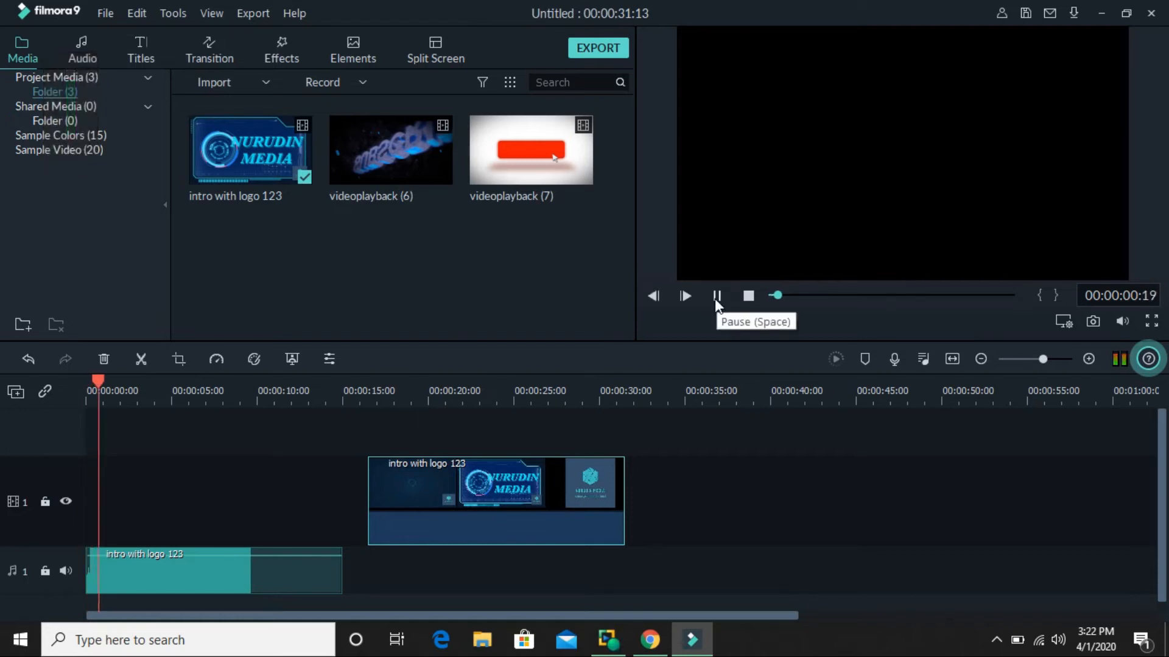
{"action": "left_click", "coordinate": [715, 297]}
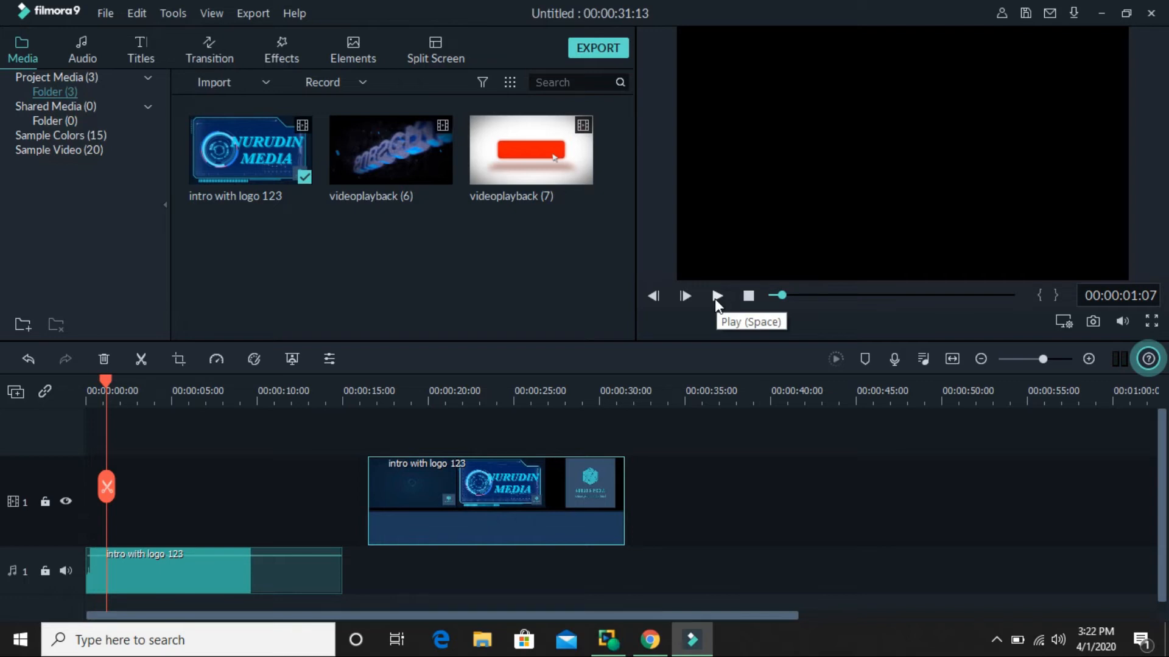
Move the intro video to about 36 seconds and place videoplayback (7) at the timeline start, above the detached audio.
{"action": "left_click_drag", "start_coordinate": [503, 478], "coordinate": [803, 567]}
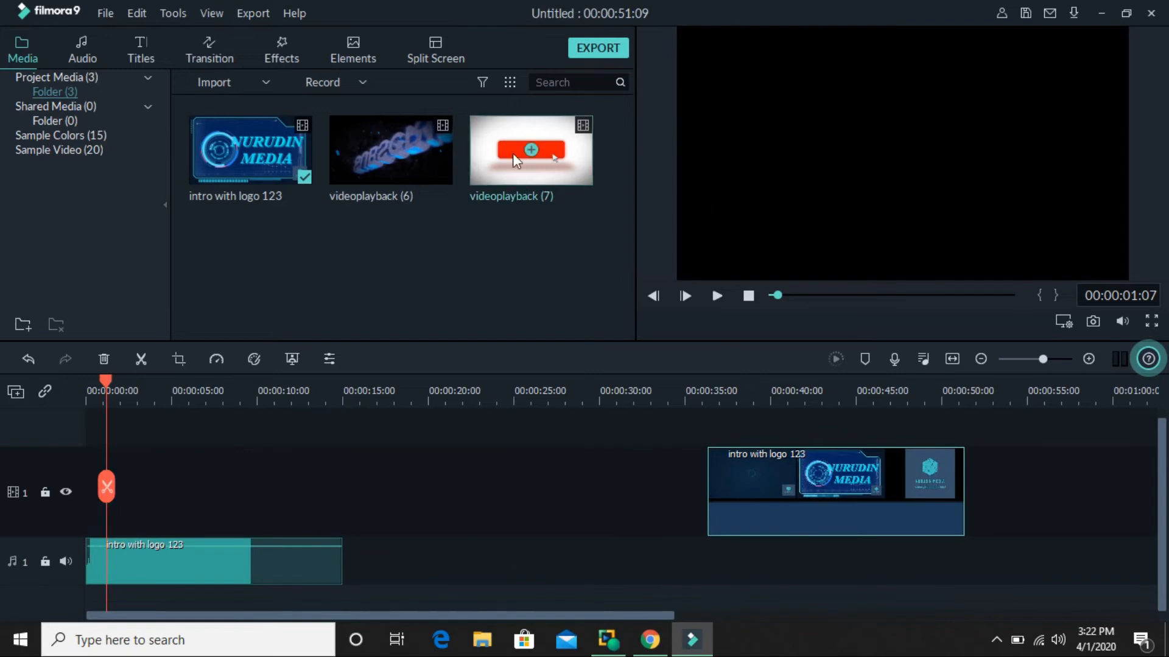
{"action": "left_click_drag", "start_coordinate": [513, 150], "coordinate": [60, 530]}
{"action": "left_click_drag", "start_coordinate": [208, 553], "coordinate": [574, 505]}
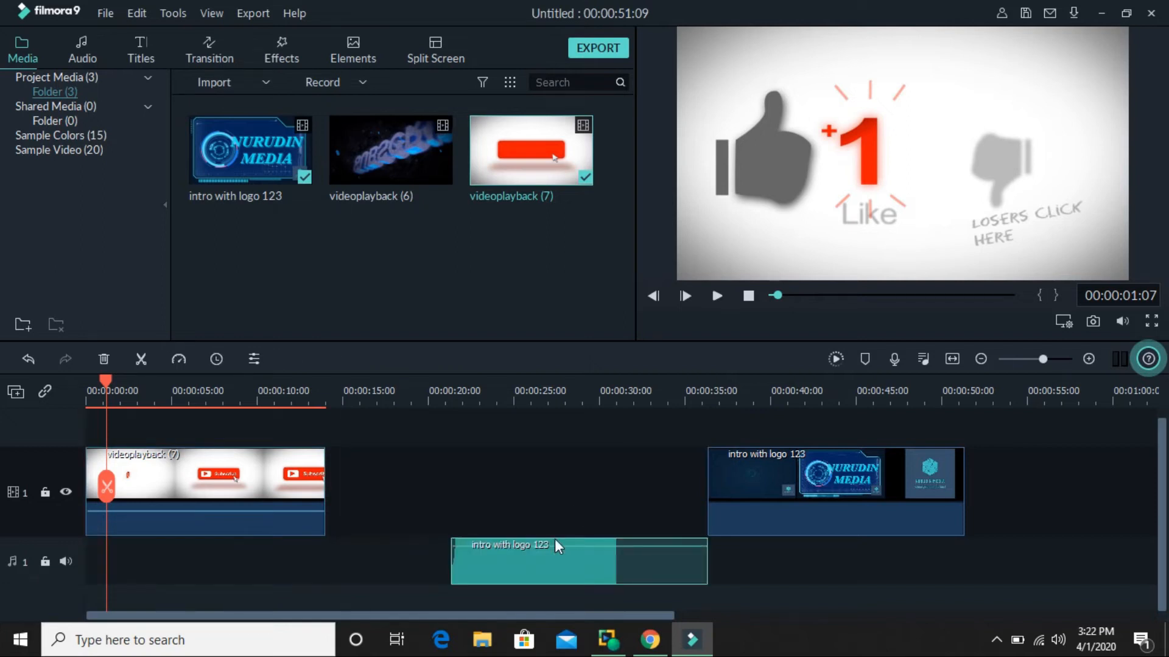
{"action": "left_click_drag", "start_coordinate": [319, 608], "coordinate": [185, 535]}
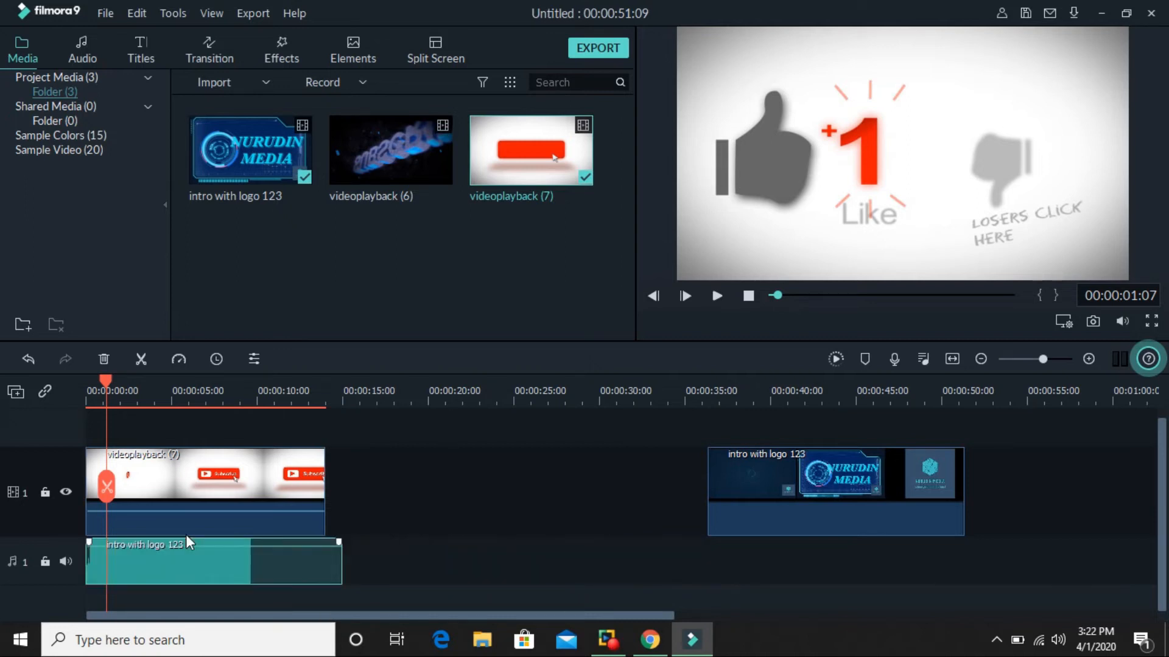
Briefly preview videoplayback (7) together with the detached intro audio.
{"action": "left_click", "coordinate": [717, 296]}
{"action": "left_click", "coordinate": [716, 293]}
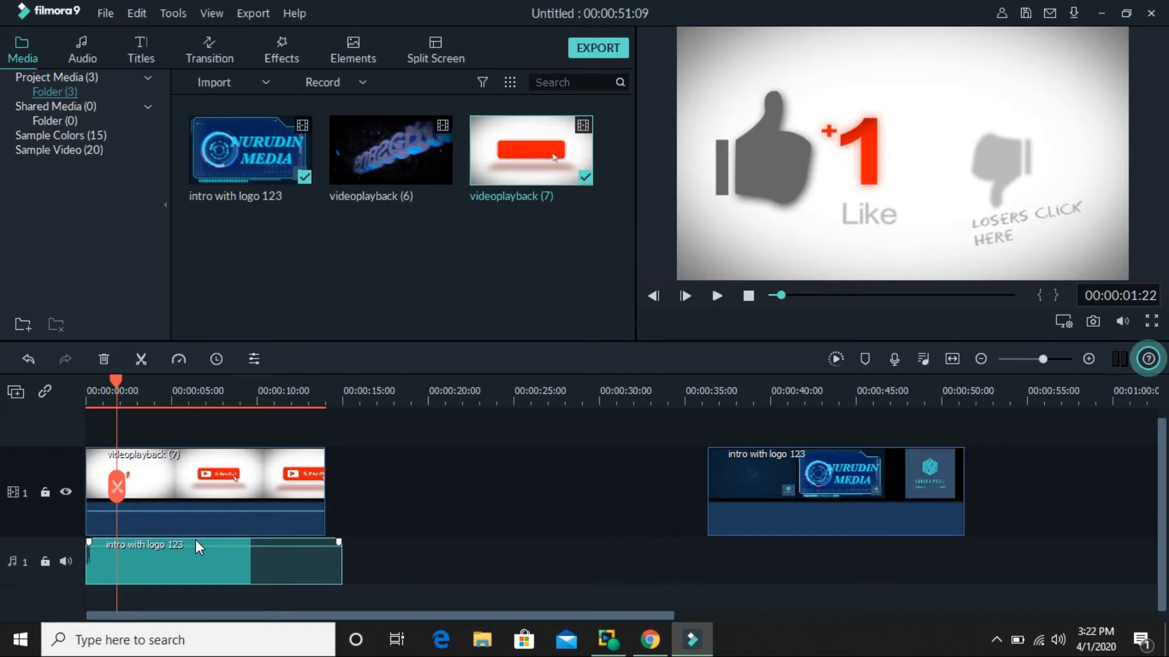
{"action": "left_click_drag", "start_coordinate": [198, 546], "coordinate": [175, 529]}
Switch to Chrome with the Get Into PC search results for filmora.
{"action": "left_click", "coordinate": [649, 639]}
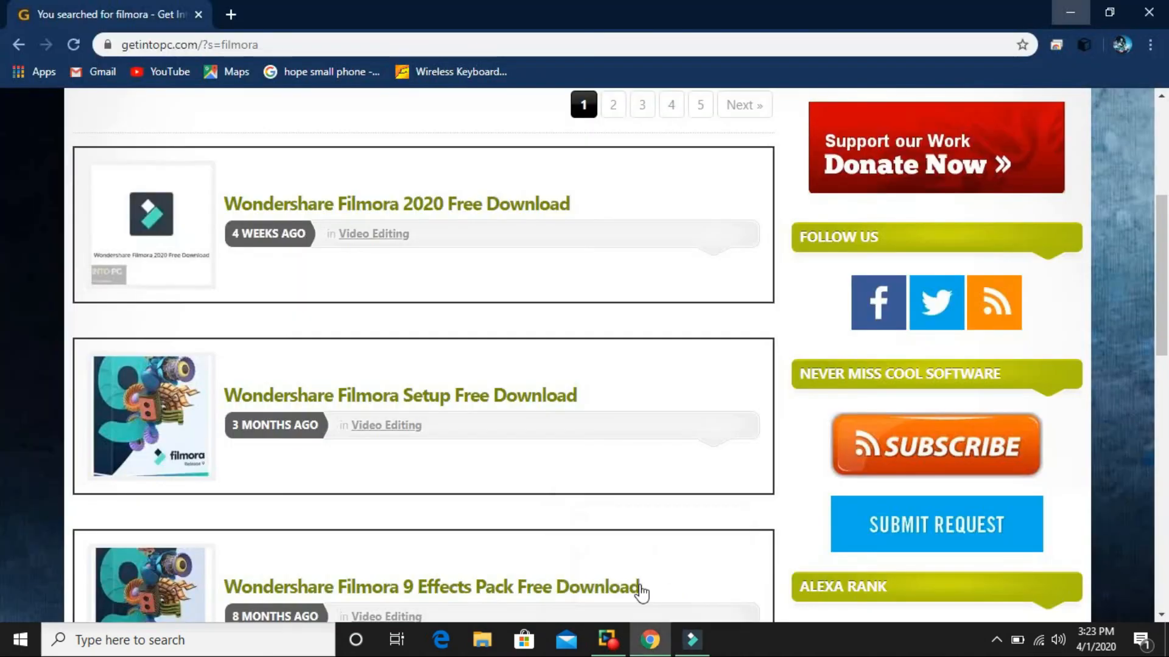